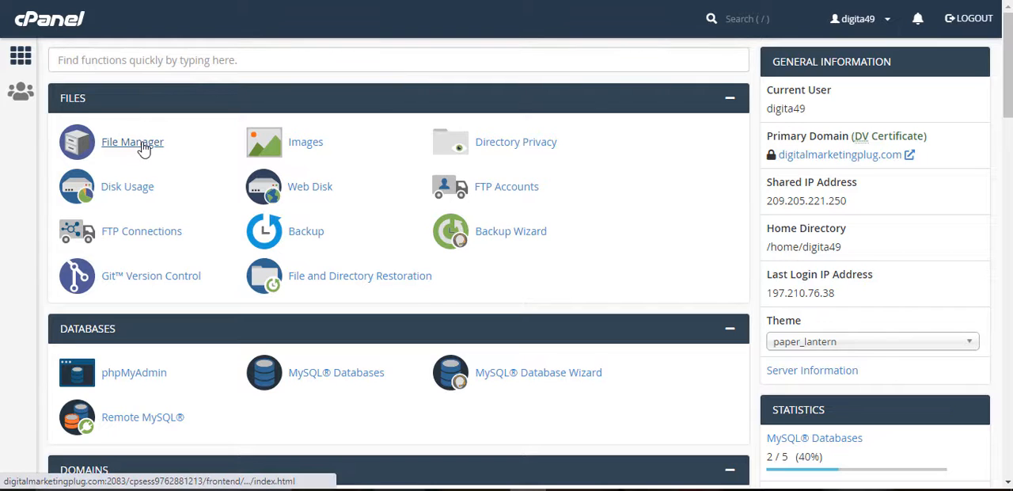
Step: Open the File Manager from the cPanel home page and go to the public_html folder
{"action": "left_click", "coordinate": [172, 51]}
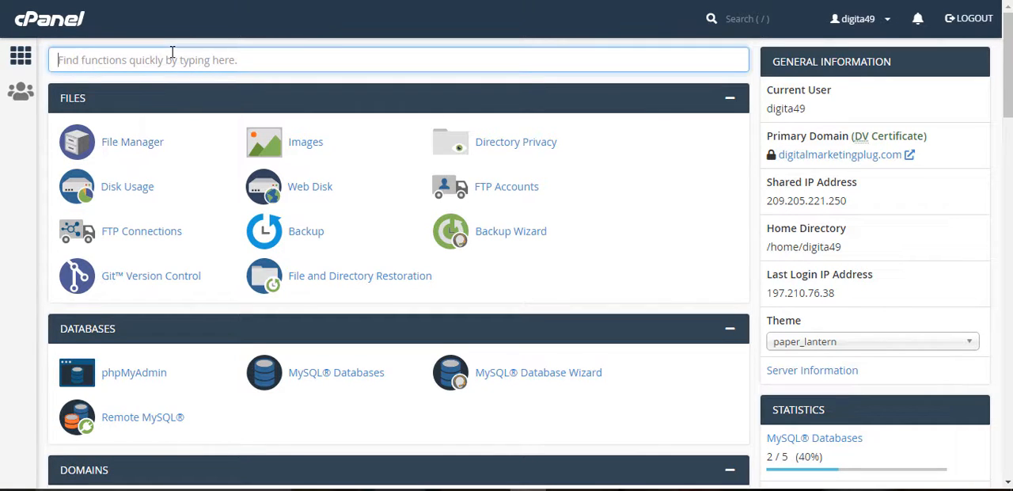
{"action": "right_click", "coordinate": [140, 148]}
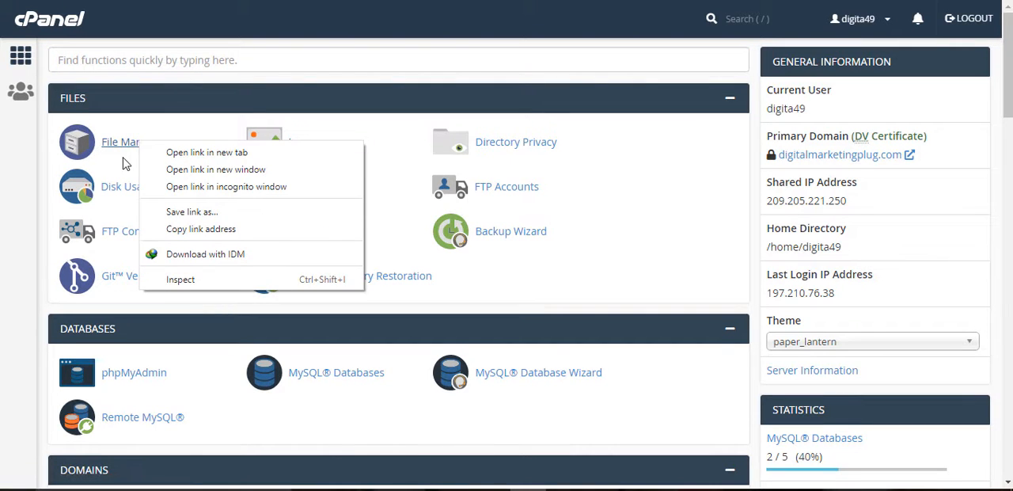
{"action": "left_click", "coordinate": [122, 163]}
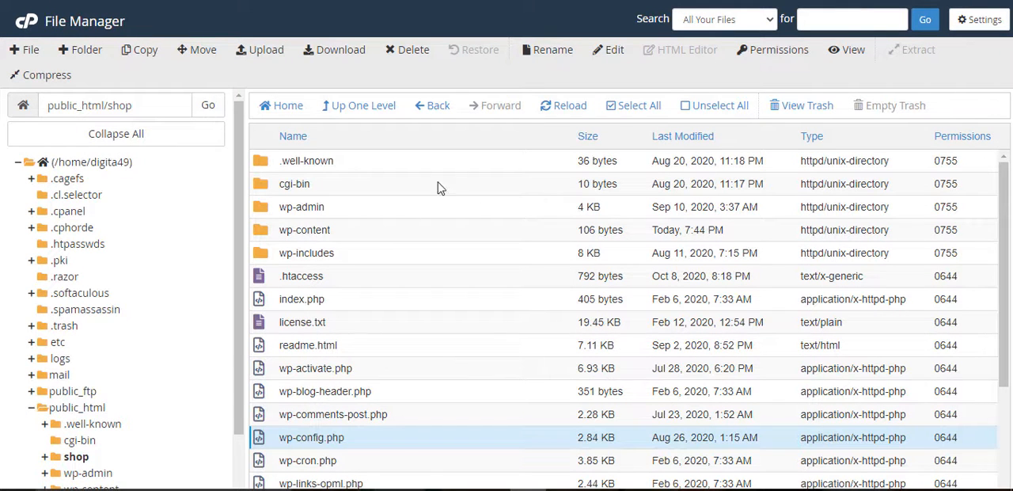
{"action": "left_click", "coordinate": [83, 408]}
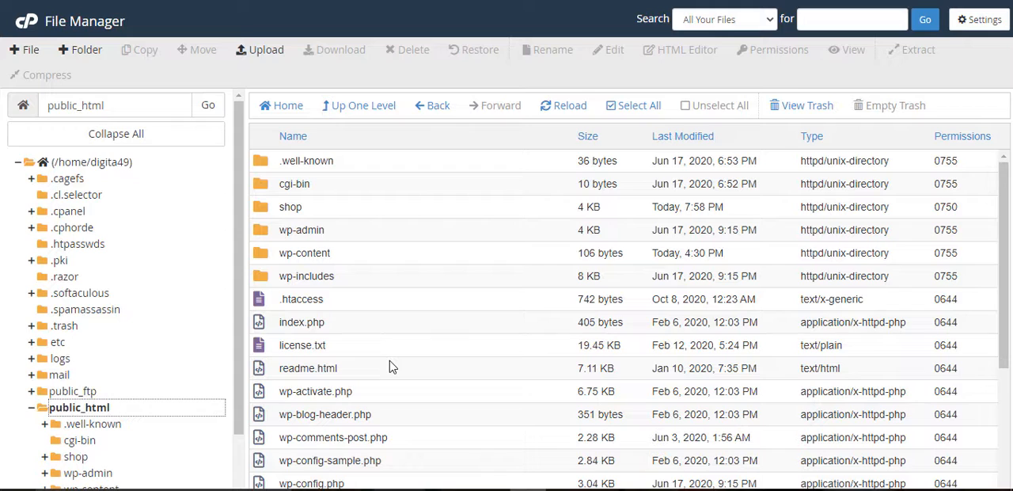
Step: Open the wp-config.php file in the shop folder for editing
{"action": "scroll", "coordinate": [390, 362], "scroll_direction": "down", "scroll_amount": 5}
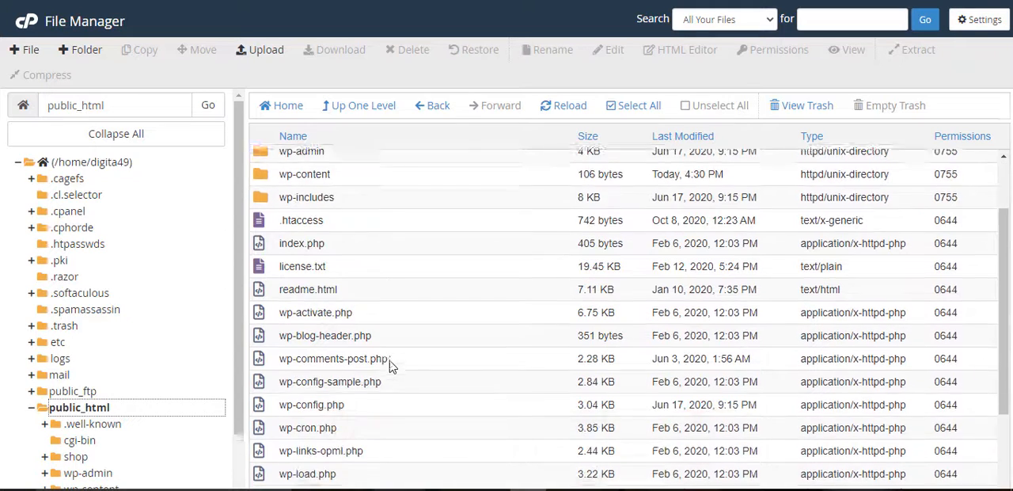
{"action": "scroll", "coordinate": [389, 360], "scroll_direction": "up", "scroll_amount": 5}
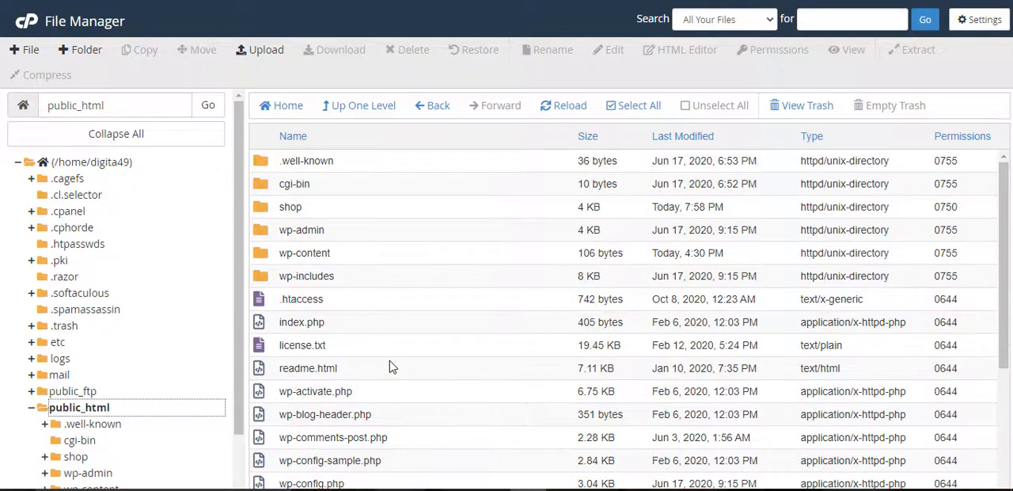
{"action": "scroll", "coordinate": [389, 366], "scroll_direction": "down", "scroll_amount": 2}
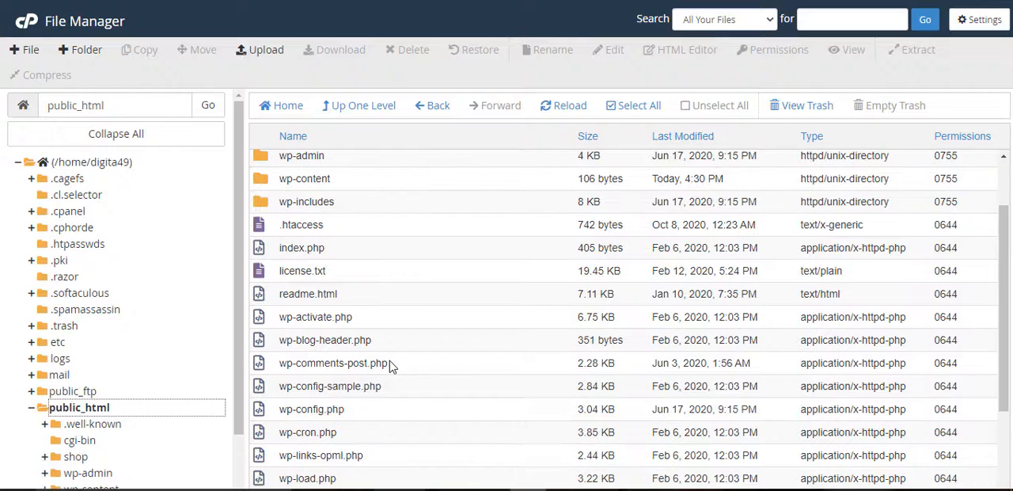
{"action": "scroll", "coordinate": [390, 364], "scroll_direction": "up", "scroll_amount": 2}
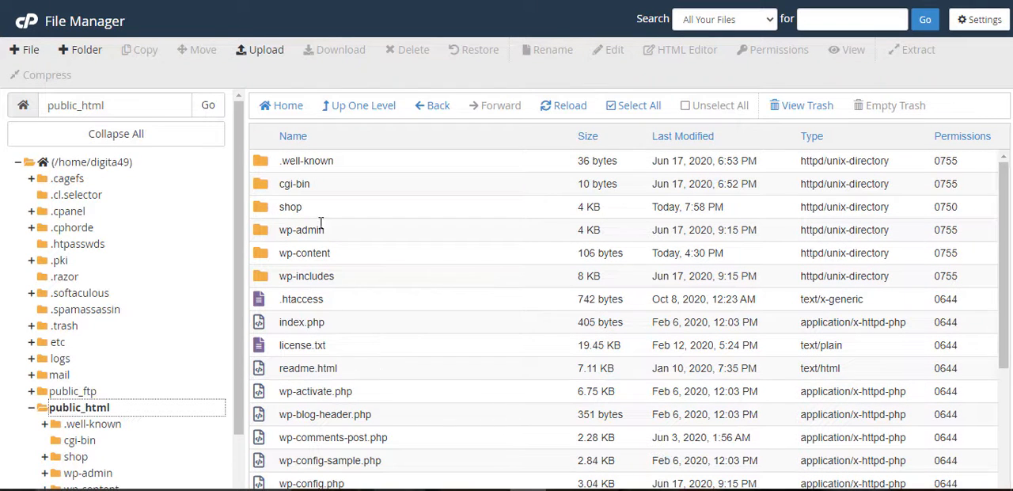
{"action": "double_click", "coordinate": [264, 214]}
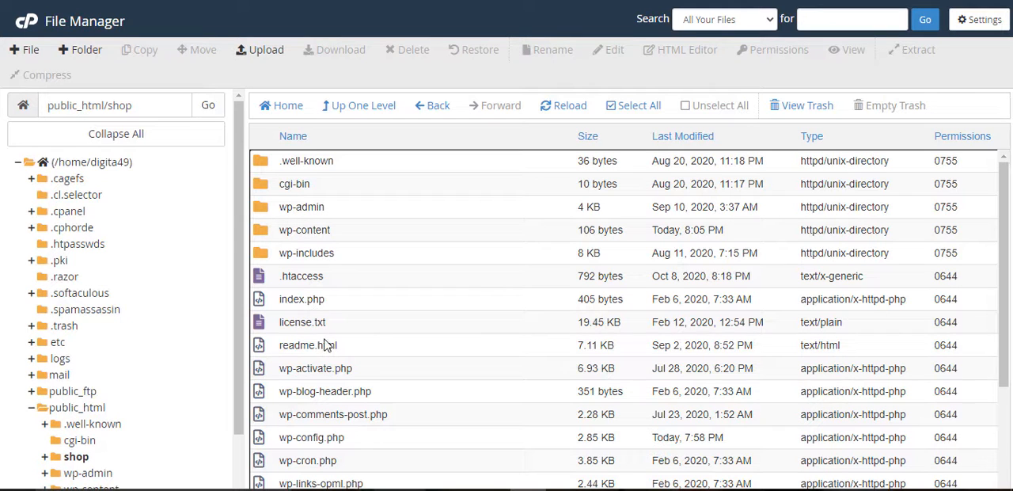
{"action": "left_click", "coordinate": [328, 441]}
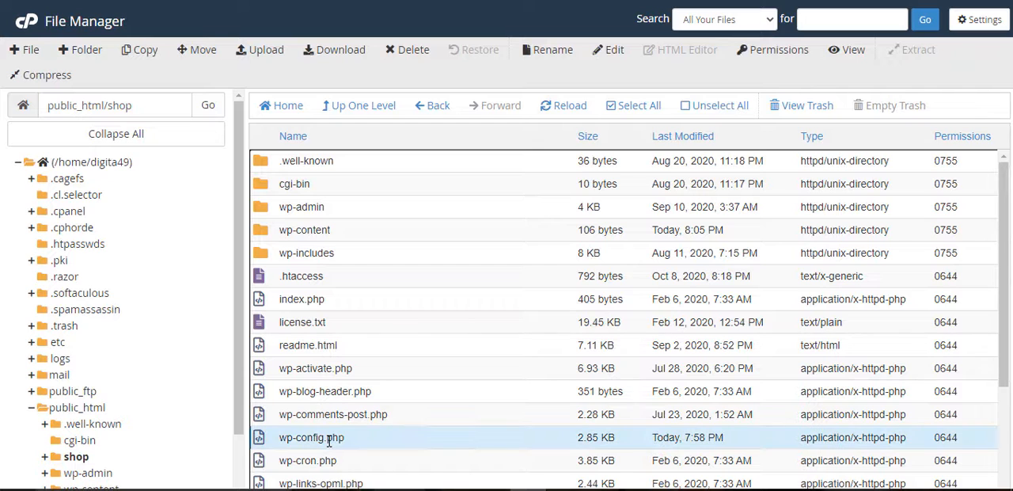
{"action": "right_click", "coordinate": [328, 440]}
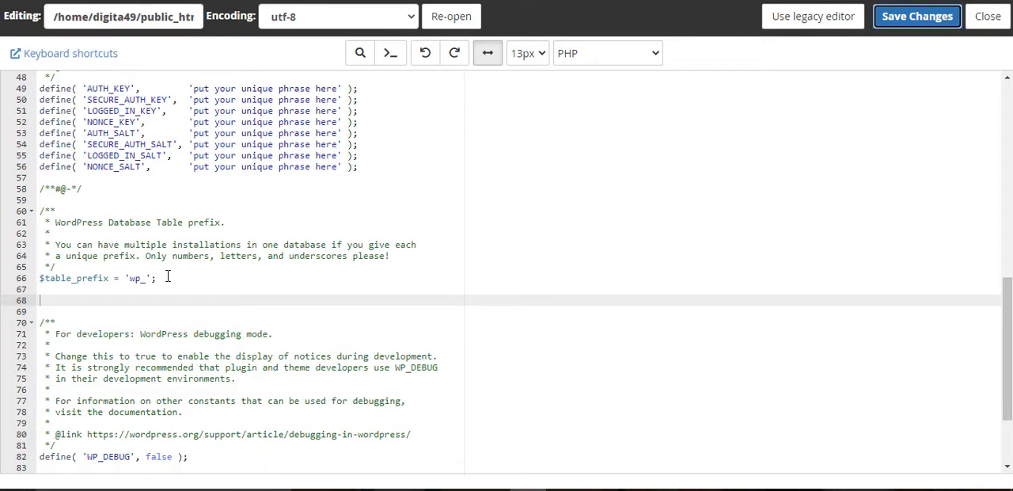
Step: Paste the copied settings block, from WP_DEBUG false to WP_AUTO_UPDATE_CORE 'major', on a new line below $table_prefix, align its first line, and save the file
{"action": "scroll", "coordinate": [167, 276], "scroll_direction": "up", "scroll_amount": 15}
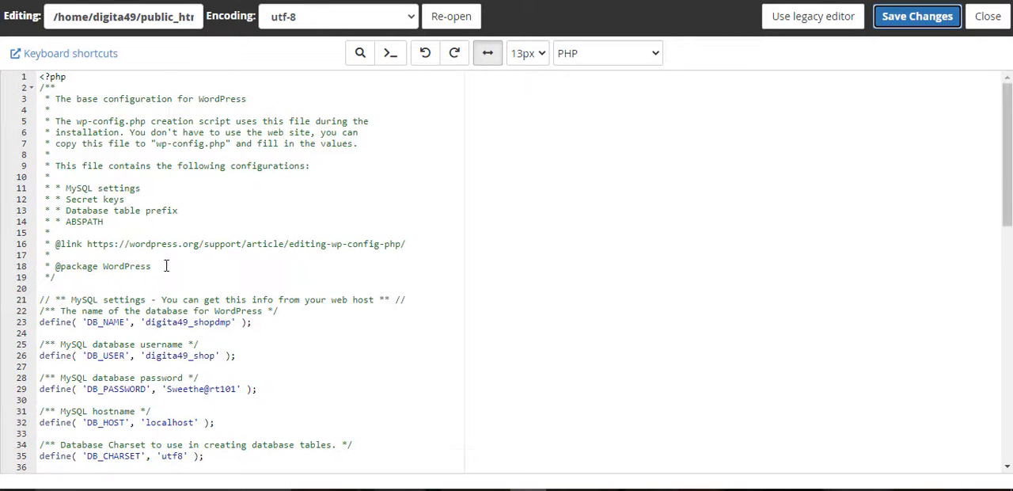
{"action": "scroll", "coordinate": [345, 191], "scroll_direction": "down", "scroll_amount": 12}
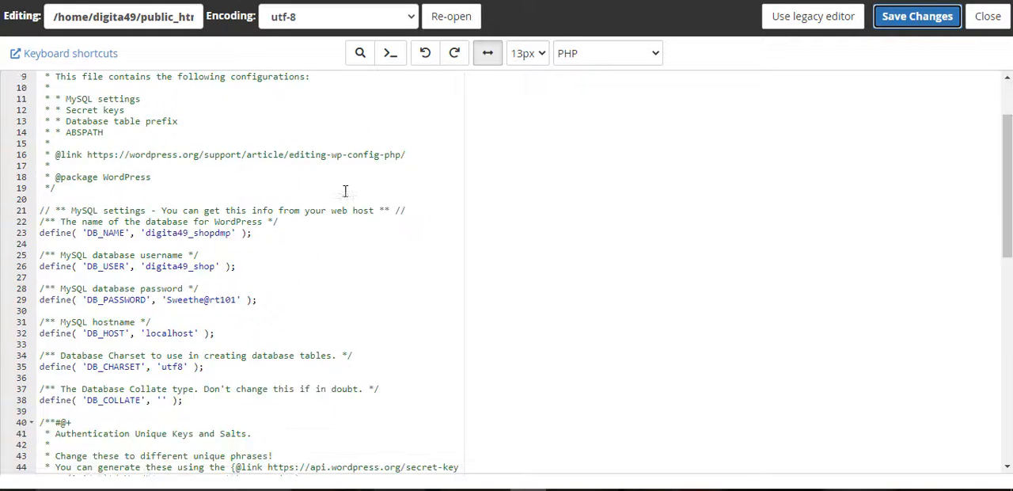
{"action": "scroll", "coordinate": [345, 191], "scroll_direction": "down", "scroll_amount": 3}
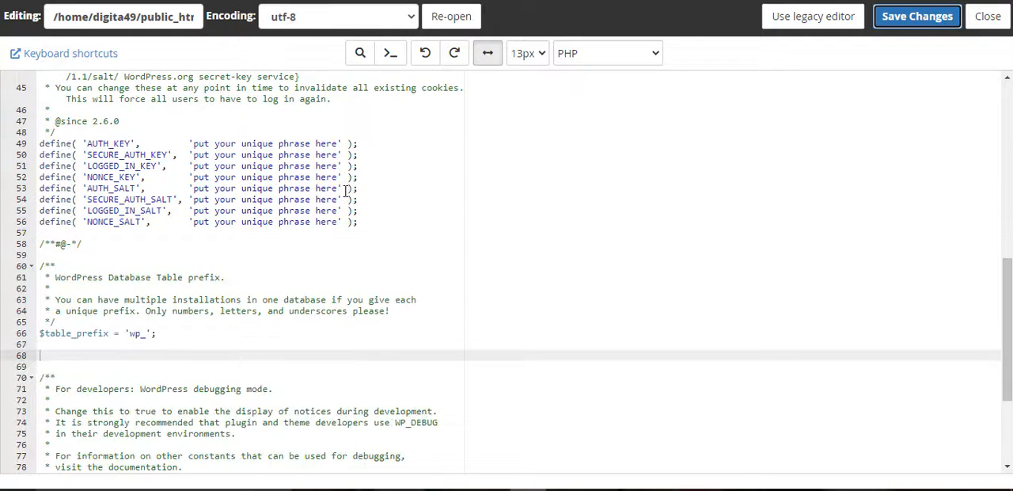
{"action": "scroll", "coordinate": [345, 190], "scroll_direction": "down", "scroll_amount": 3}
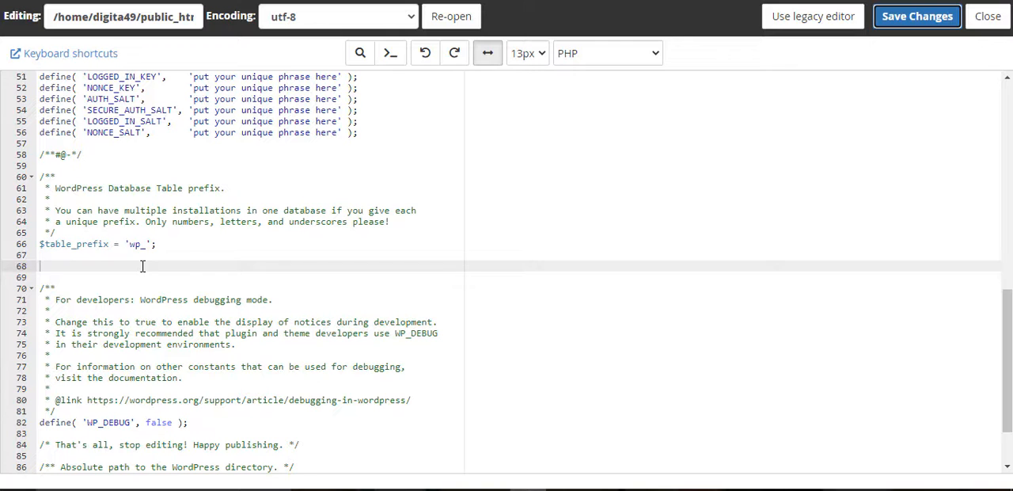
{"action": "key", "text": "ctrl+s"}
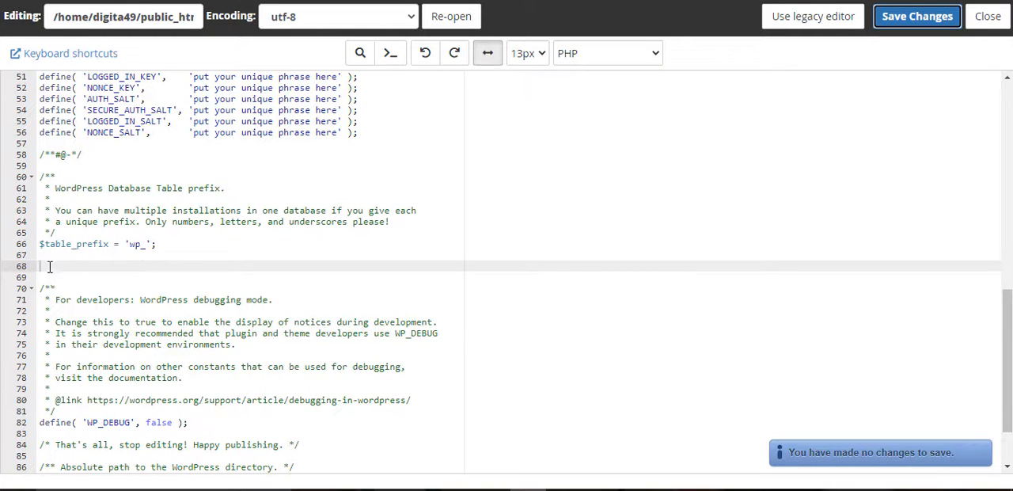
{"action": "left_click", "coordinate": [73, 269]}
{"action": "key", "text": "Return"}
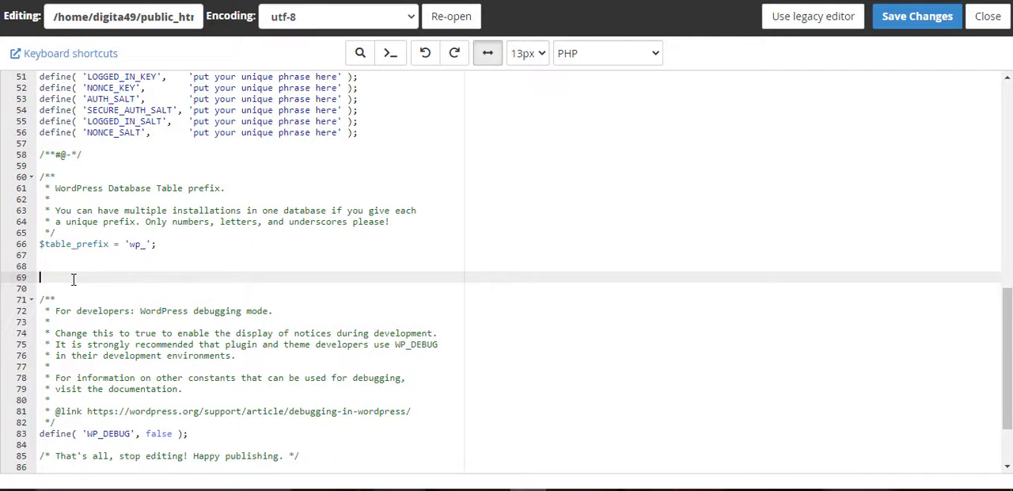
{"action": "right_click", "coordinate": [73, 278]}
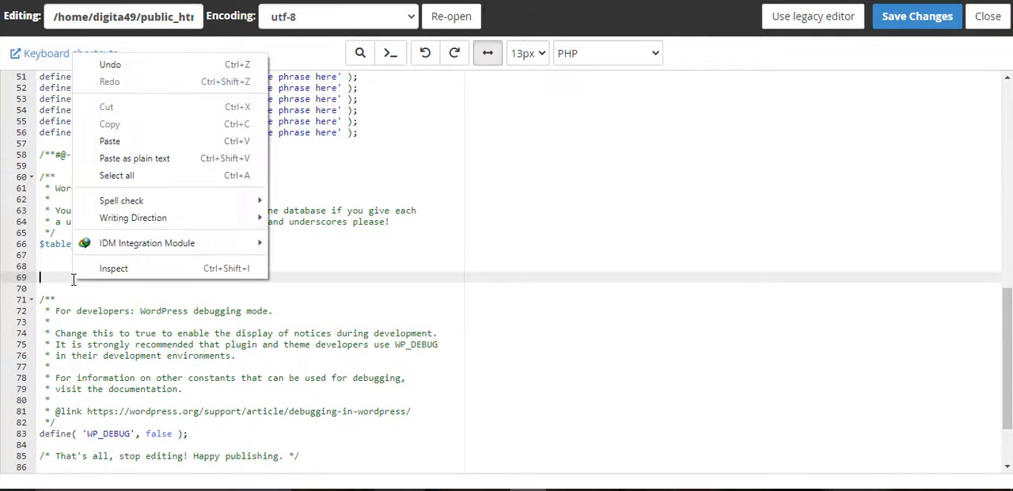
{"action": "left_click", "coordinate": [109, 140]}
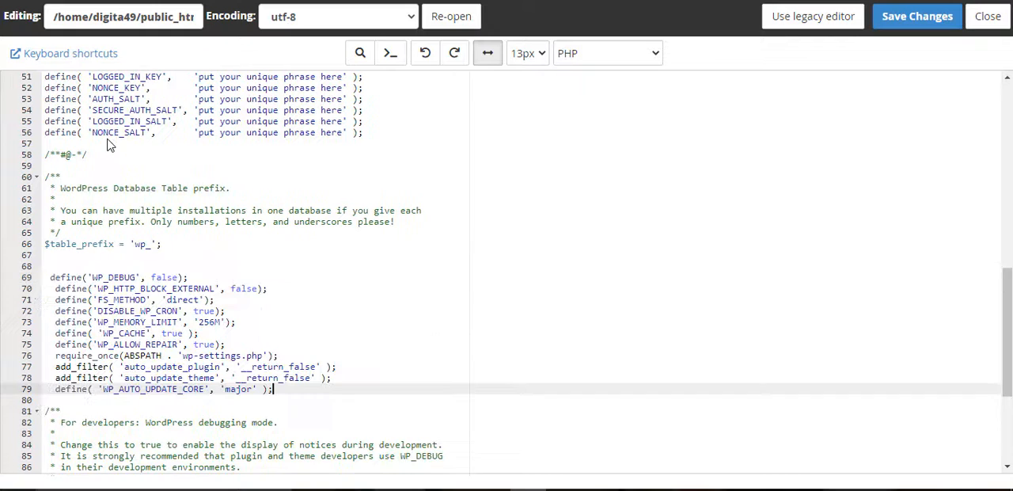
{"action": "left_click", "coordinate": [49, 277]}
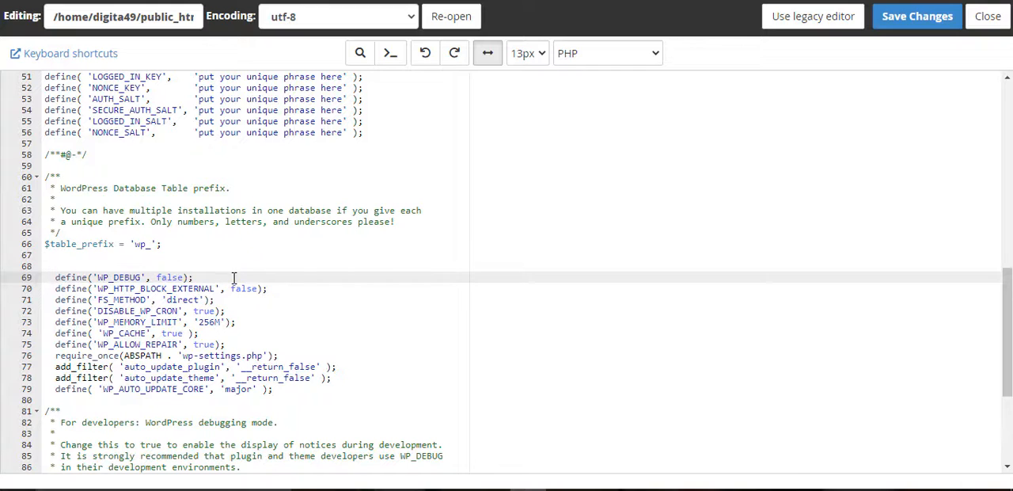
{"action": "left_click", "coordinate": [903, 17]}
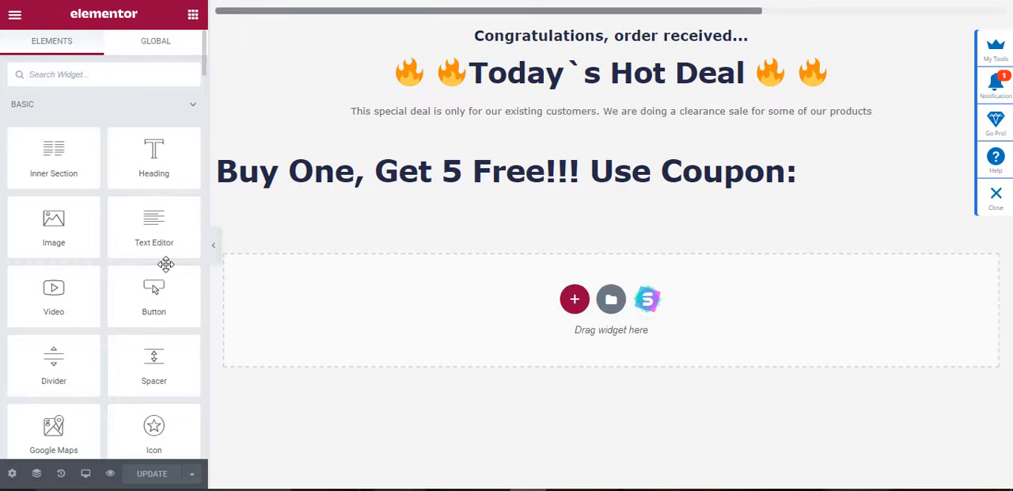
Step: Switch to the Elementor page editor and examine the available widgets, from the Basic group down to Header, Footer & Blocks
{"action": "scroll", "coordinate": [165, 265], "scroll_direction": "down", "scroll_amount": 15}
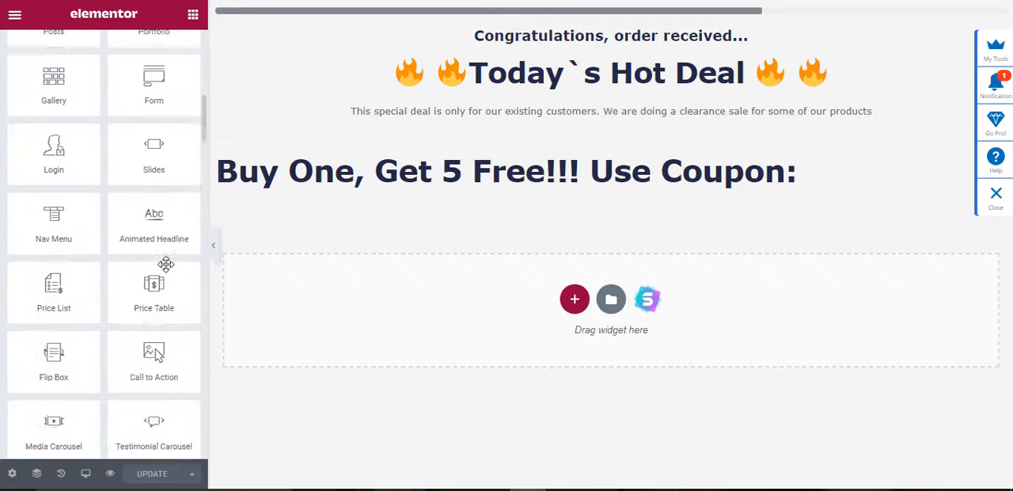
{"action": "scroll", "coordinate": [166, 264], "scroll_direction": "down", "scroll_amount": 10}
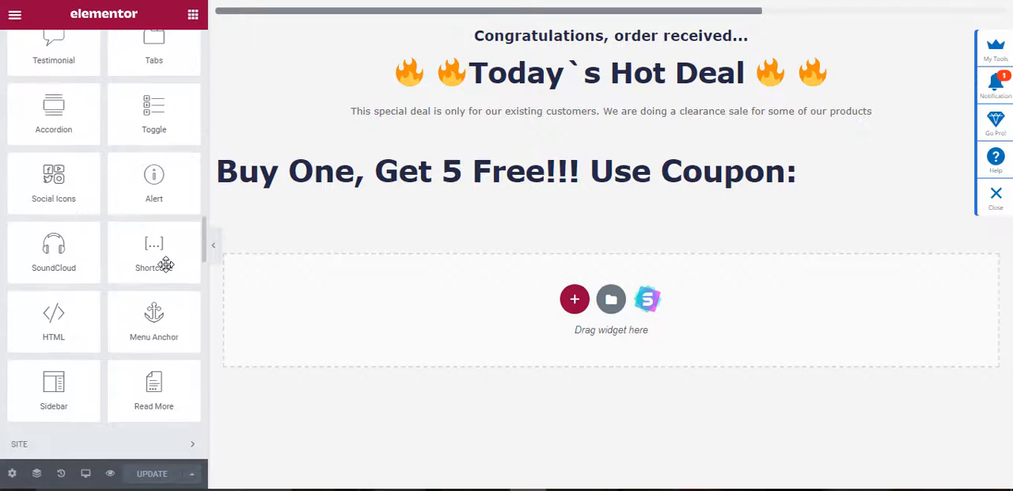
{"action": "scroll", "coordinate": [165, 265], "scroll_direction": "up", "scroll_amount": 3}
{"action": "scroll", "coordinate": [166, 264], "scroll_direction": "up", "scroll_amount": 20}
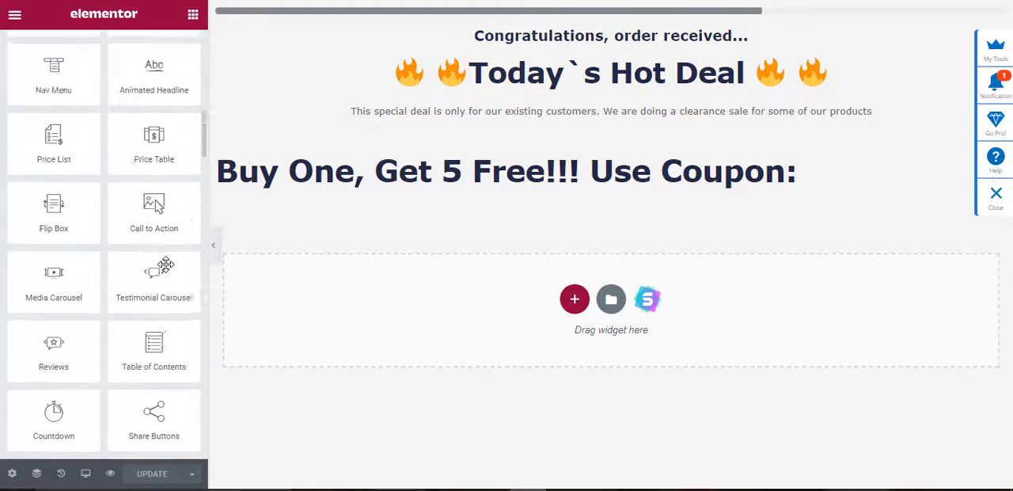
{"action": "scroll", "coordinate": [166, 264], "scroll_direction": "down", "scroll_amount": 20}
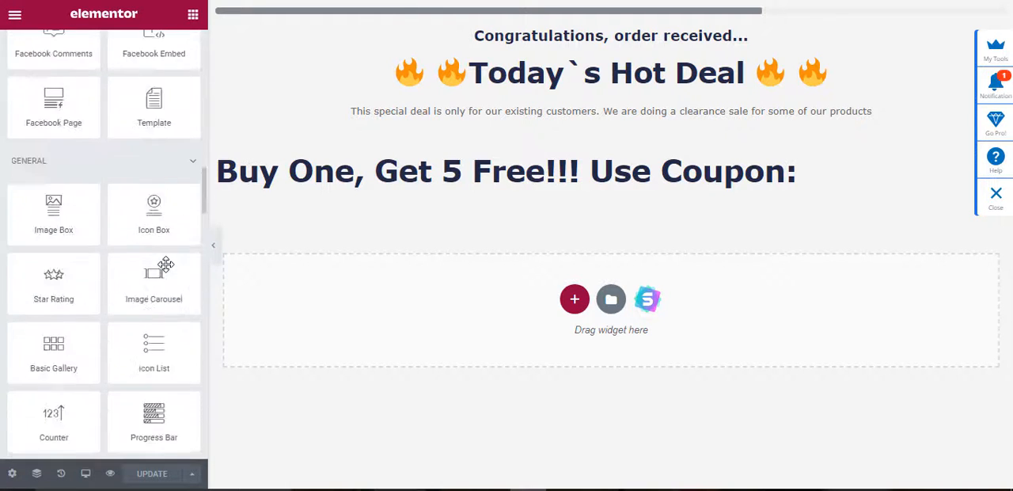
{"action": "scroll", "coordinate": [165, 264], "scroll_direction": "down", "scroll_amount": 20}
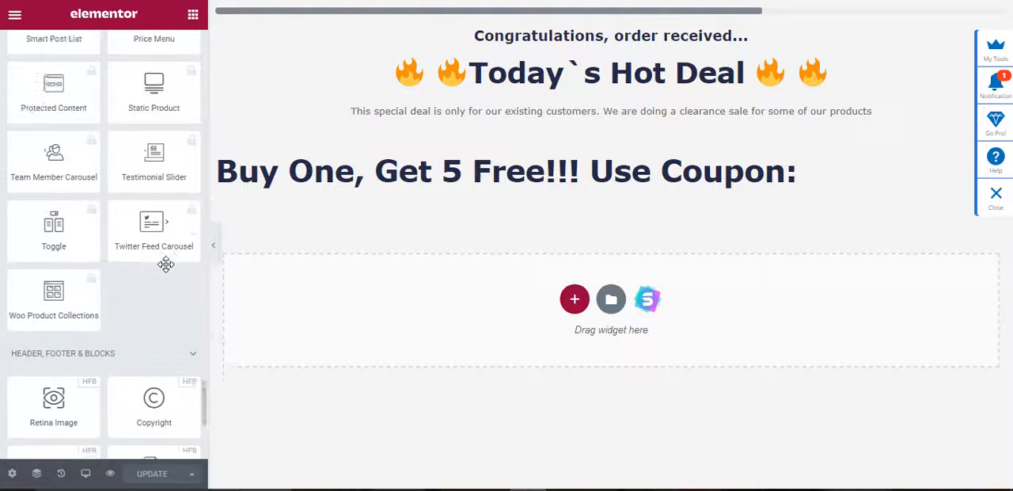
{"action": "scroll", "coordinate": [165, 264], "scroll_direction": "up", "scroll_amount": 15}
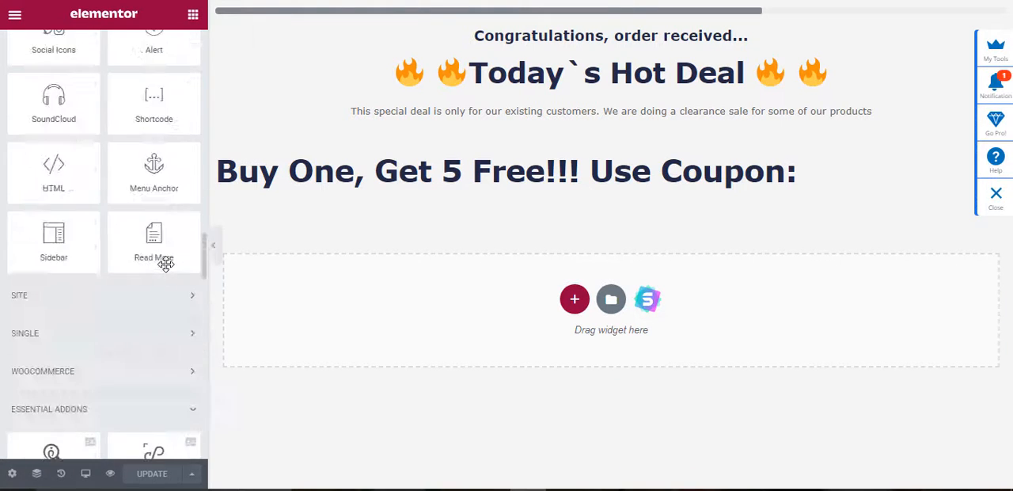
{"action": "scroll", "coordinate": [165, 265], "scroll_direction": "down", "scroll_amount": 5}
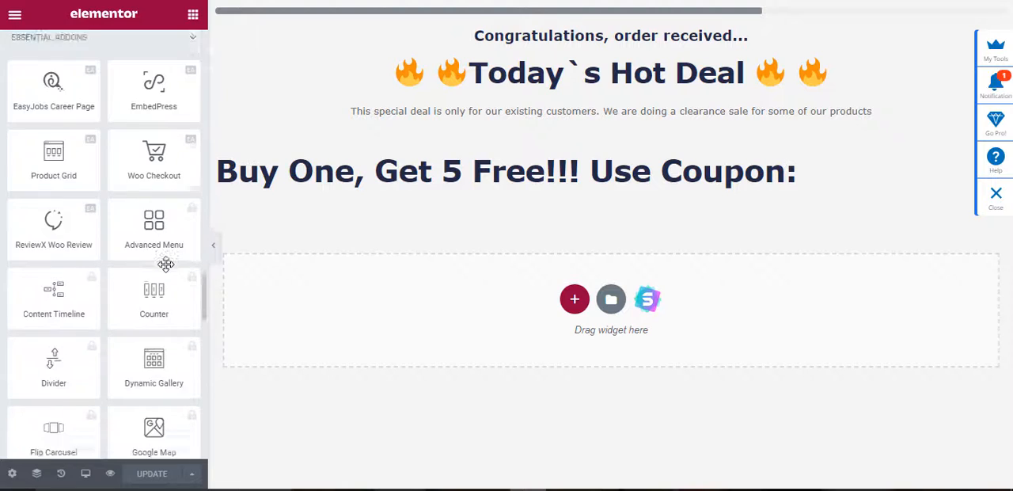